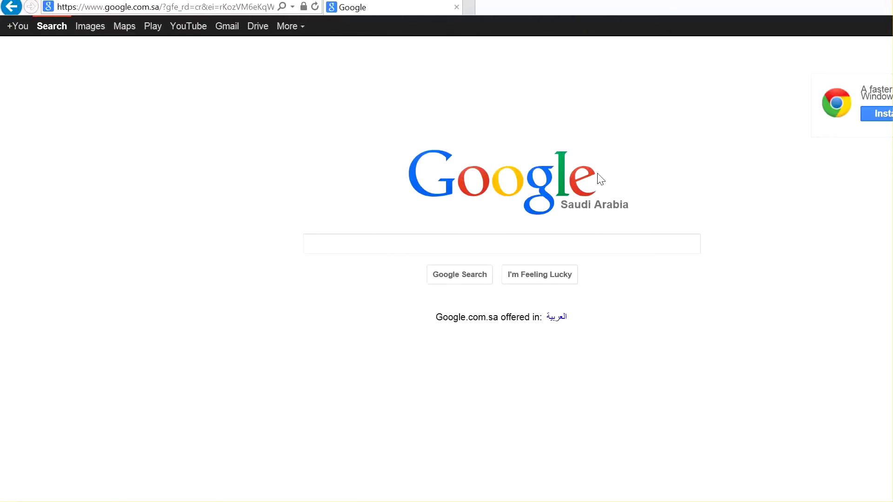
Select the web address in Internet Explorer's address bar on the Google Saudi Arabia page.
click(161, 6)
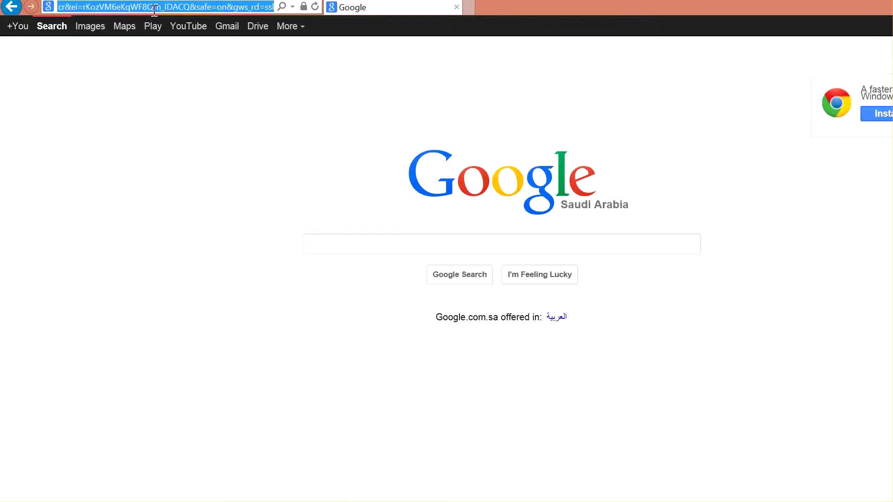
Go to autodesk.com and open Education Community's free software page for secondary students.
text(autodesk.com/)
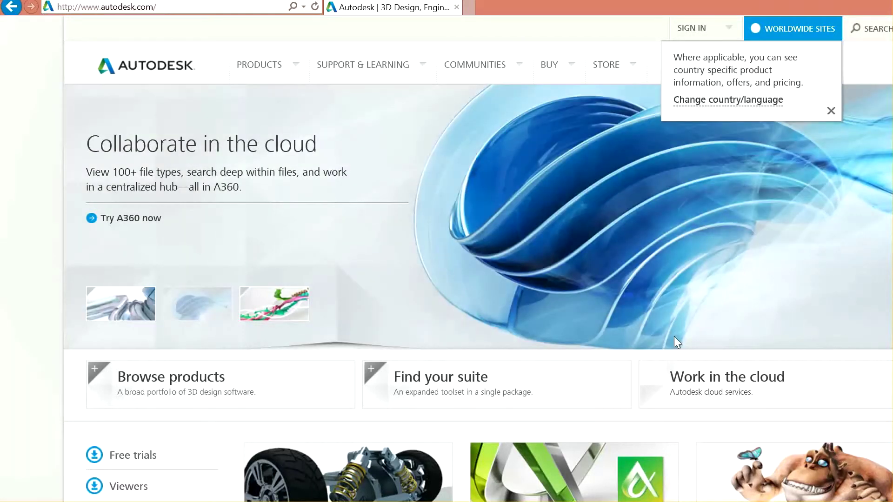
scroll(674, 336, down, 4)
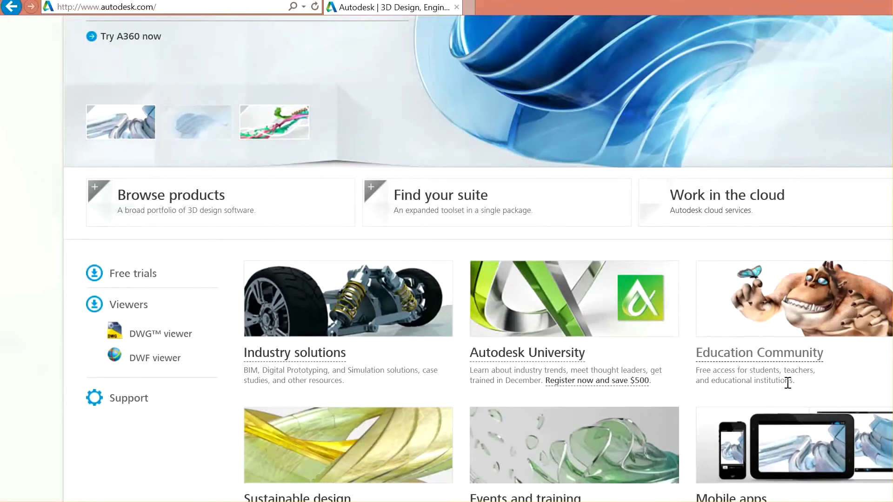
click(789, 359)
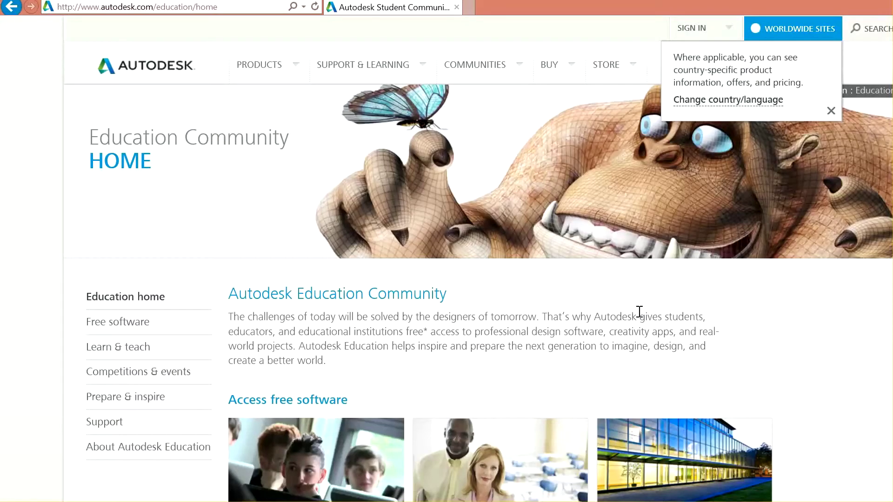
scroll(456, 243, down, 2)
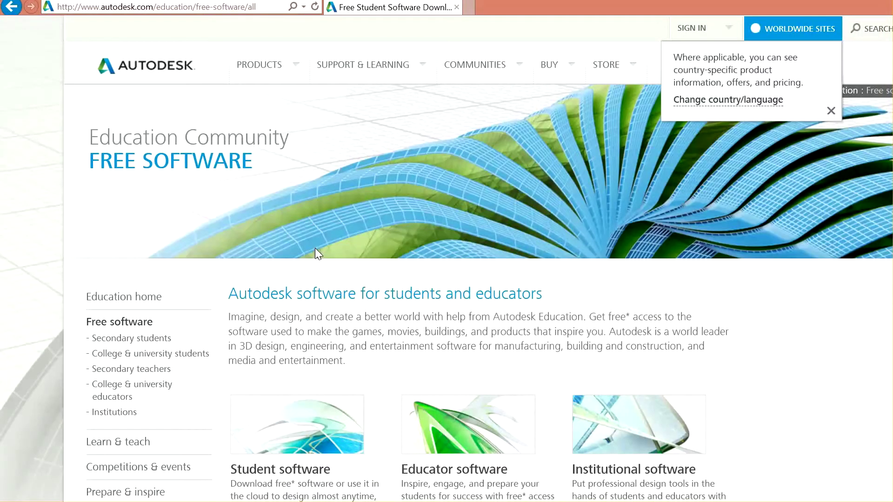
scroll(393, 206, down, 2)
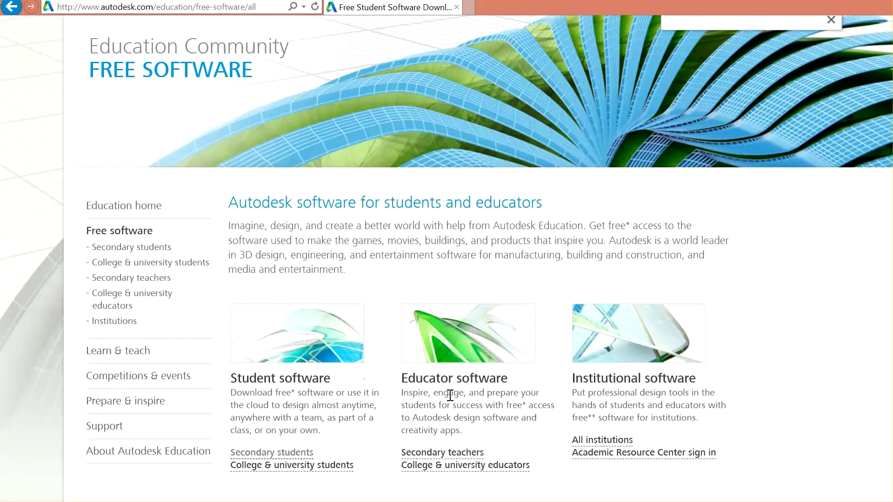
scroll(451, 396, down, 2)
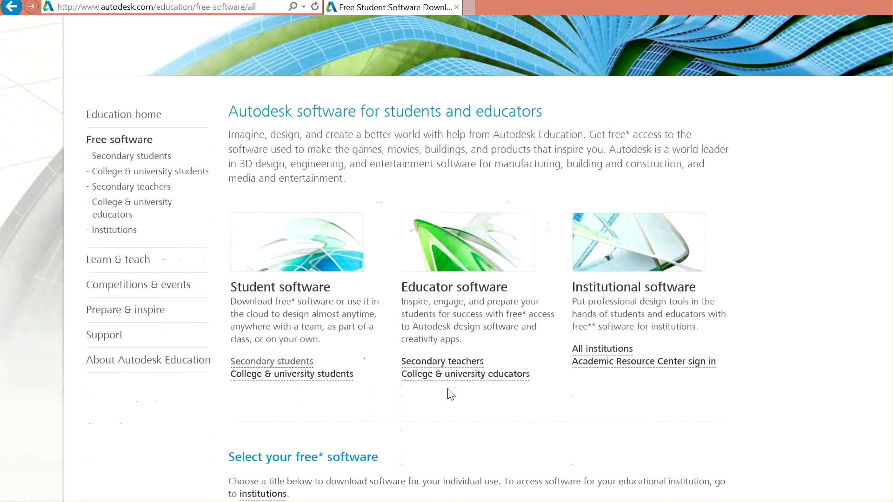
click(270, 363)
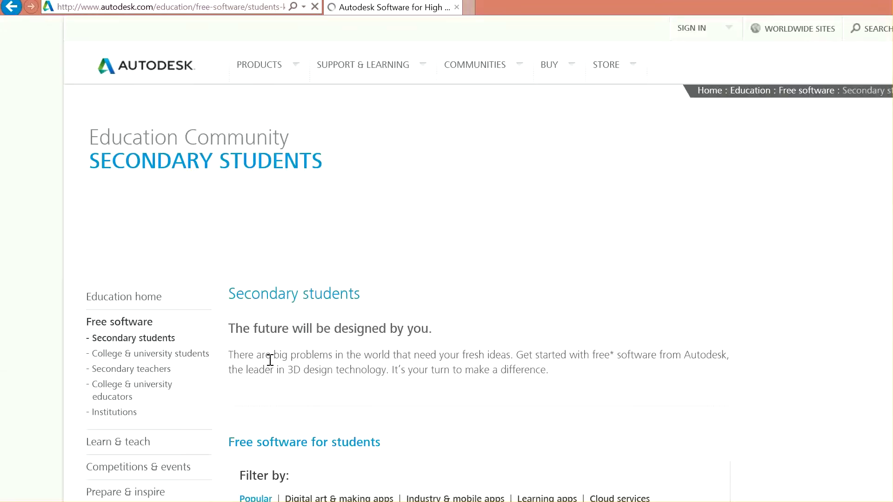
Scroll the 3ds Max education page to the 'Get a free 3-year license today' section.
scroll(291, 343, down, 8)
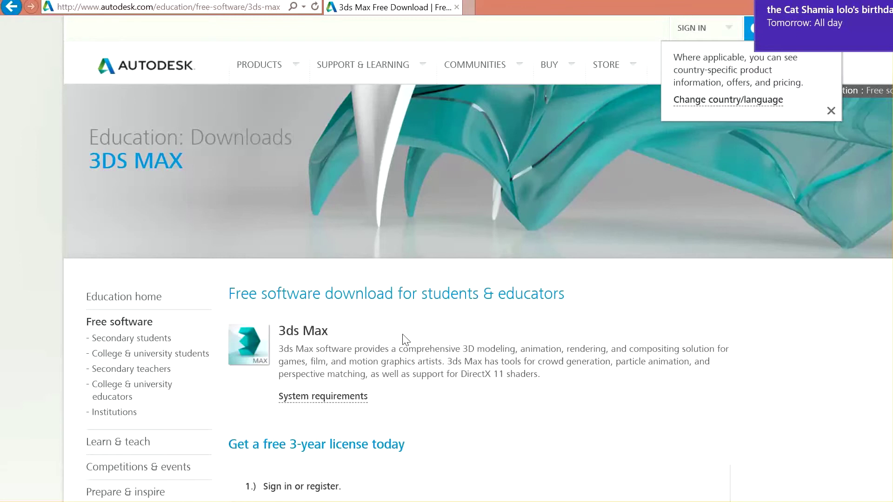
scroll(402, 336, down, 2)
drag(245, 355, 403, 365)
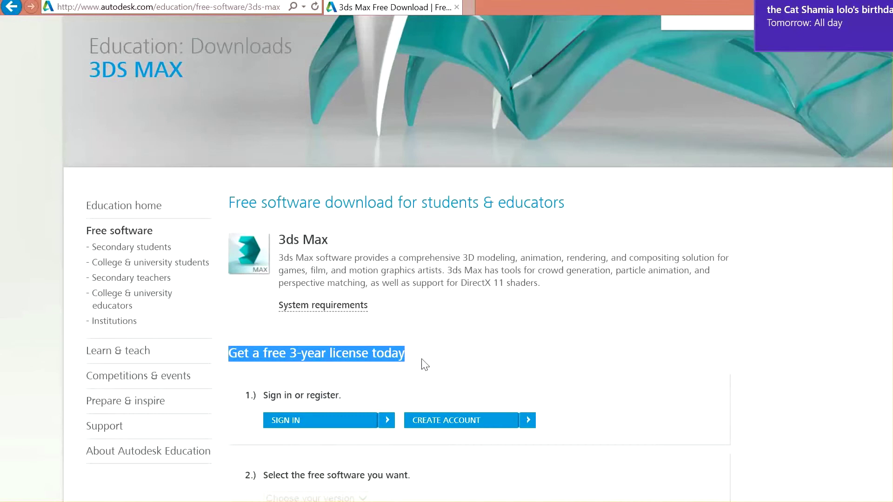
click(438, 377)
Scroll down the 3ds Max download page to the sign-in confirmation in the license steps.
scroll(414, 382, down, 2)
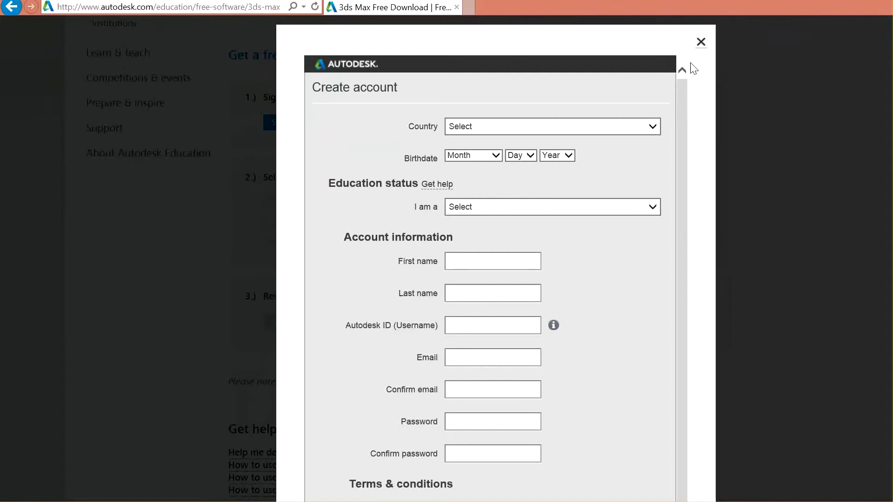
scroll(692, 64, down, 2)
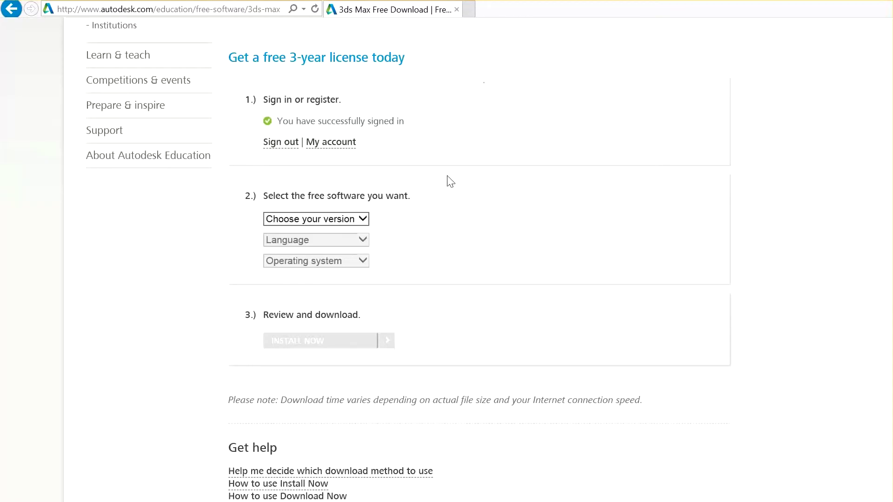
Pick version 3ds Max 2014, language English and operating system Windows 64-bit.
drag(264, 195, 387, 209)
click(421, 207)
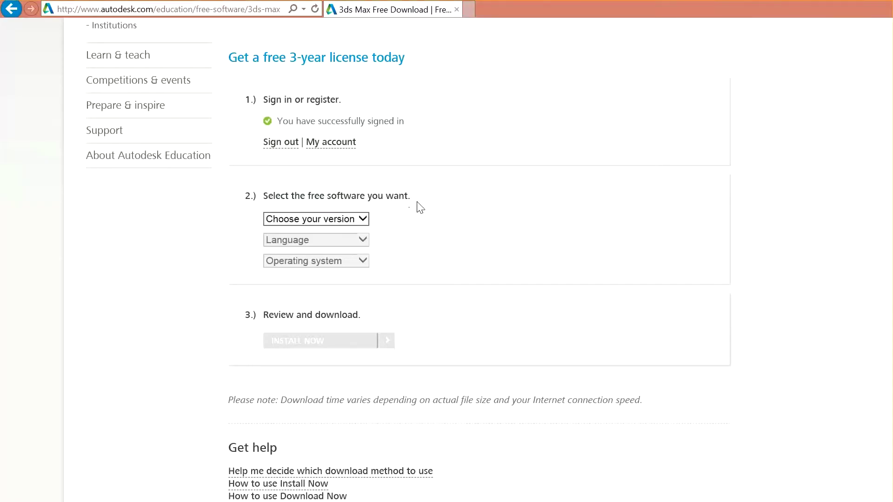
click(344, 221)
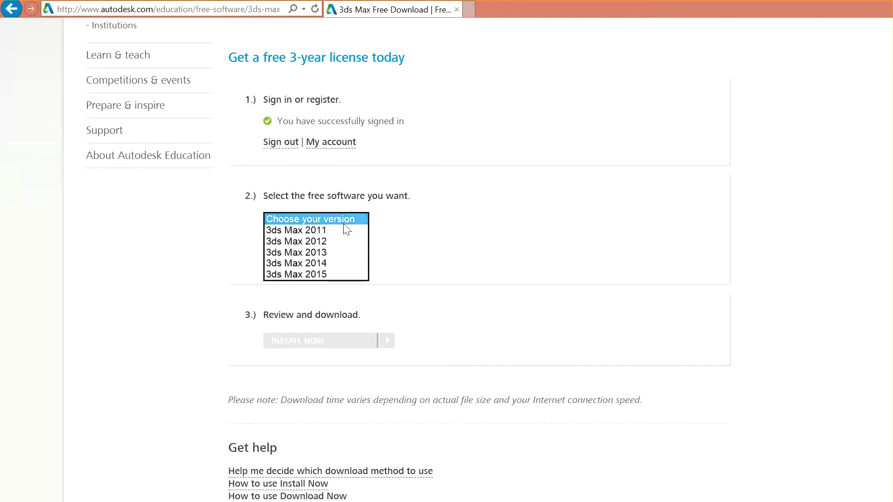
click(338, 264)
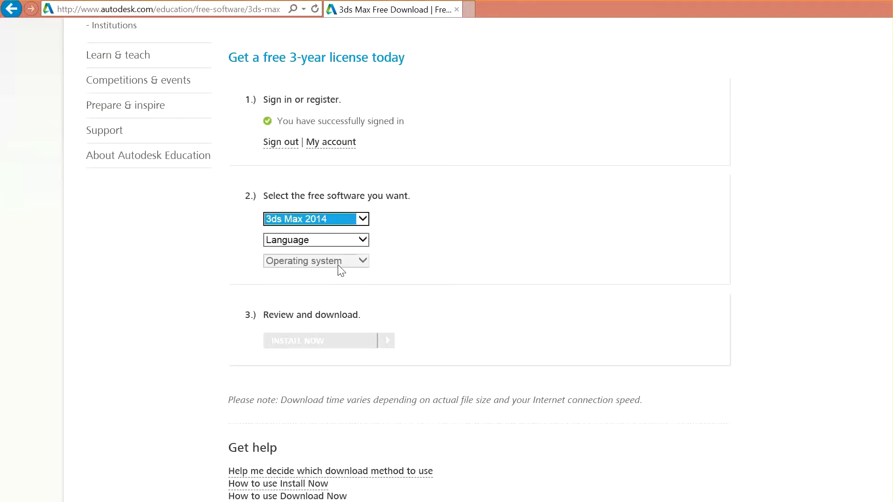
click(362, 241)
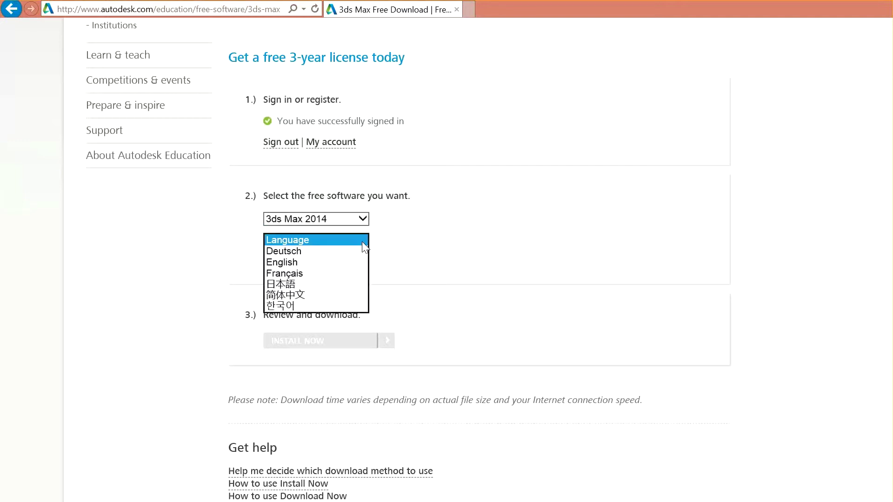
click(291, 263)
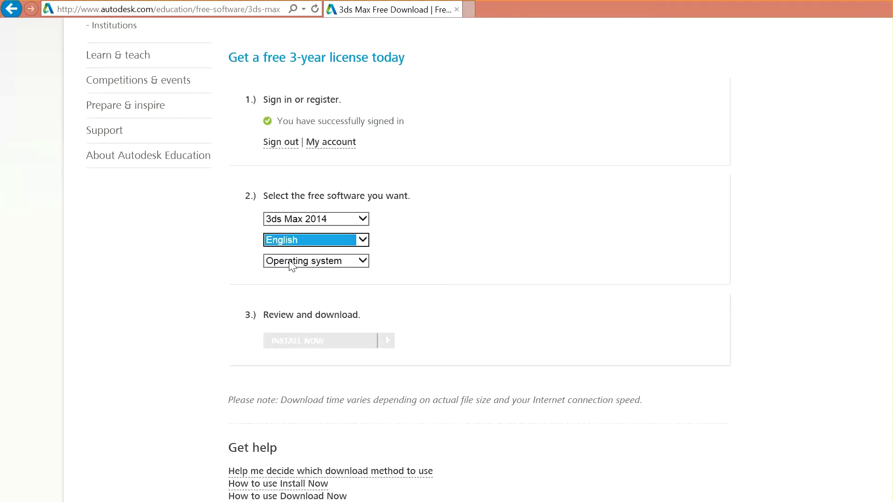
click(344, 262)
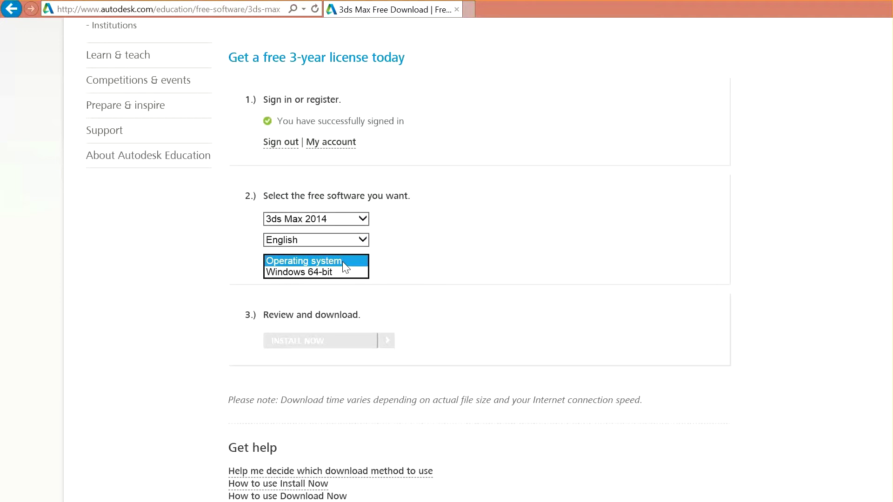
click(329, 273)
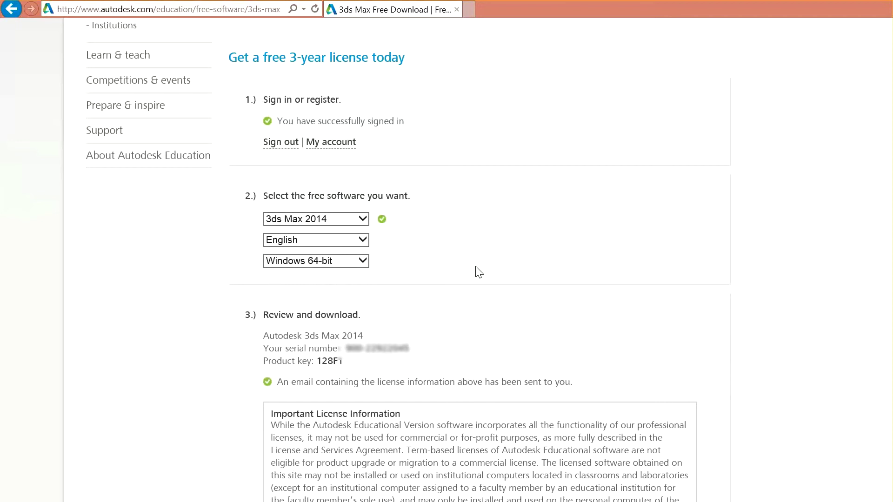
scroll(479, 272, down, 5)
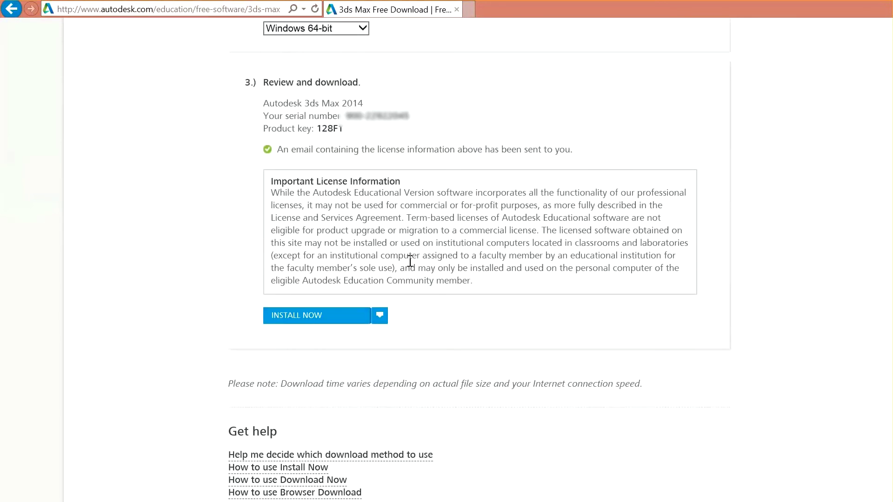
Start the 3ds Max 2014 install, accept the license agreement, and begin the download.
click(303, 320)
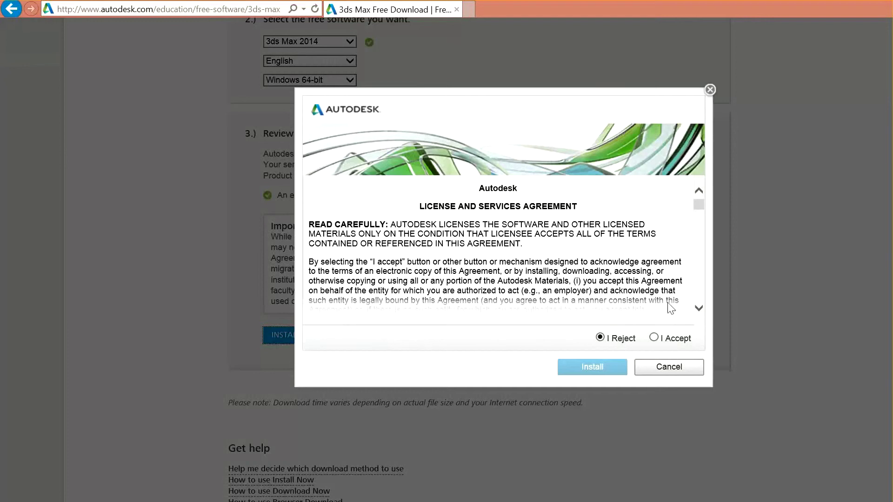
click(654, 338)
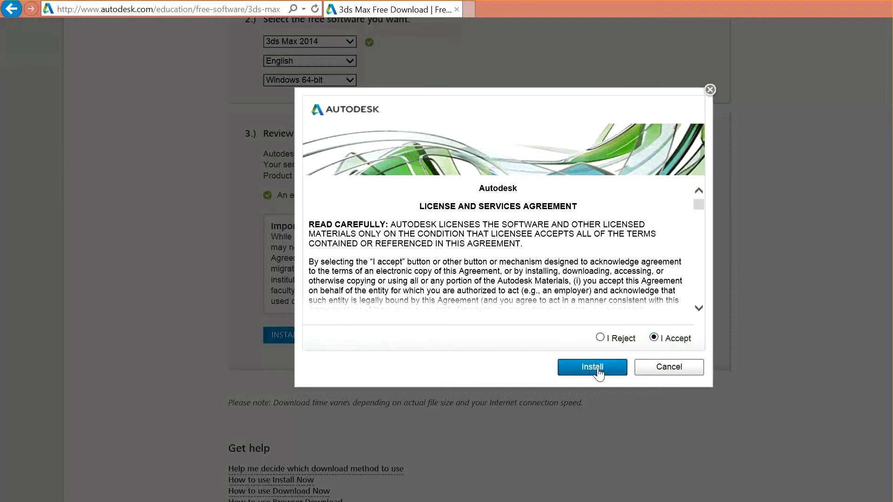
click(597, 368)
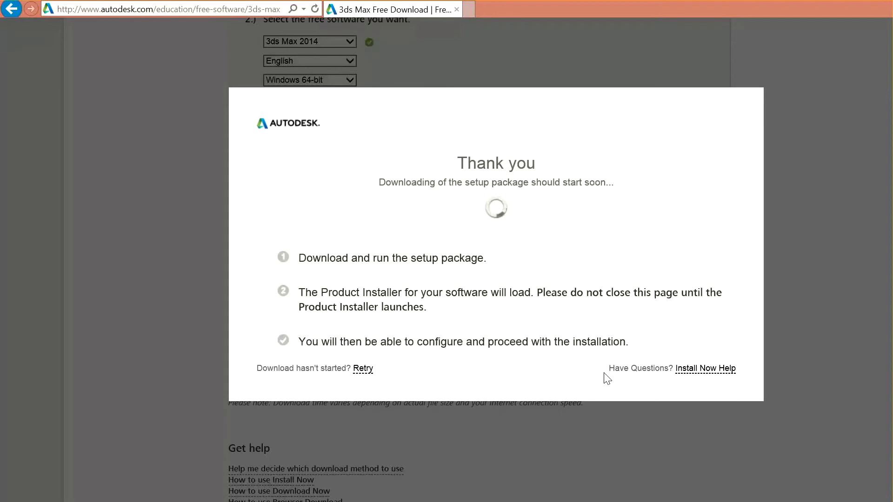
key(alt)
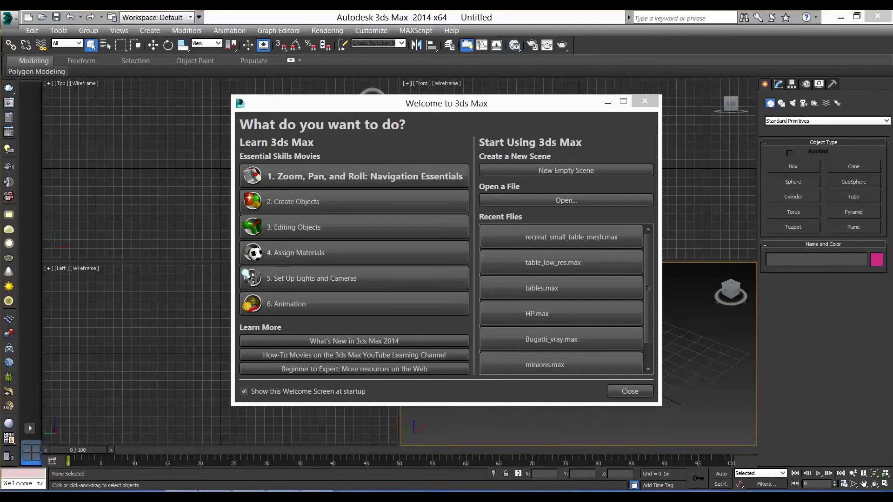
Nudge the Welcome to 3ds Max dialog slightly by its title bar.
mouse_move(416, 108)
mouse_down()
mouse_move(400, 105)
mouse_move(417, 100)
mouse_up()
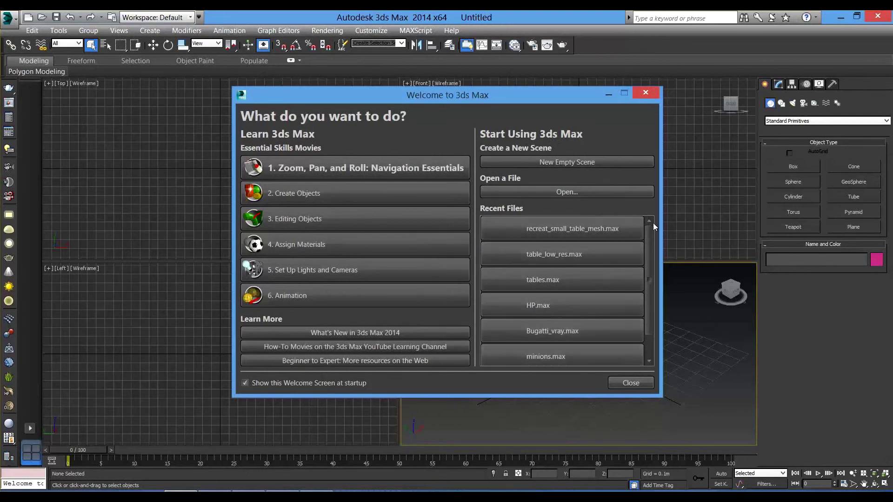
Start a New Empty Scene, then activate the Top, Front, Left and Perspective viewports in turn.
click(598, 164)
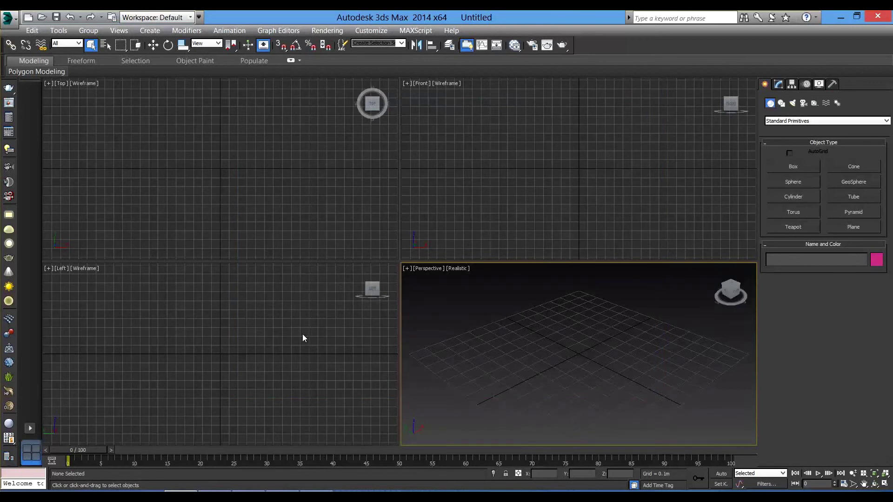
click(291, 223)
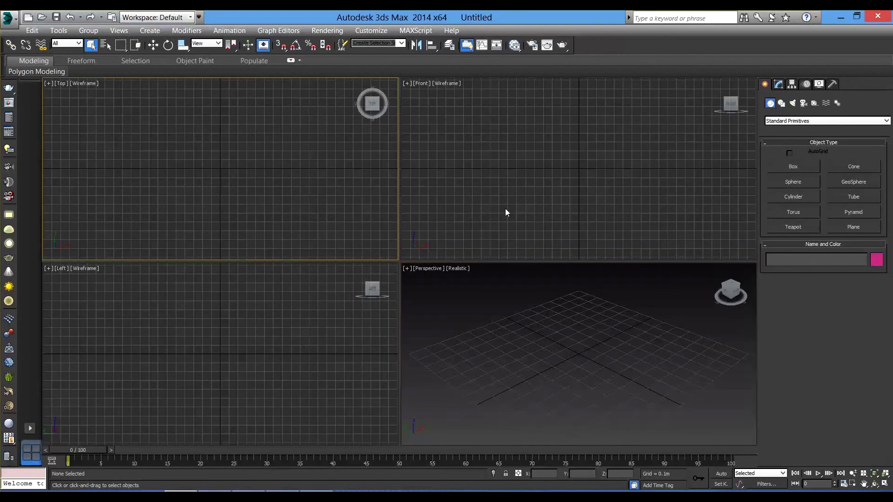
click(505, 209)
click(414, 315)
click(354, 279)
click(308, 233)
click(465, 242)
click(507, 332)
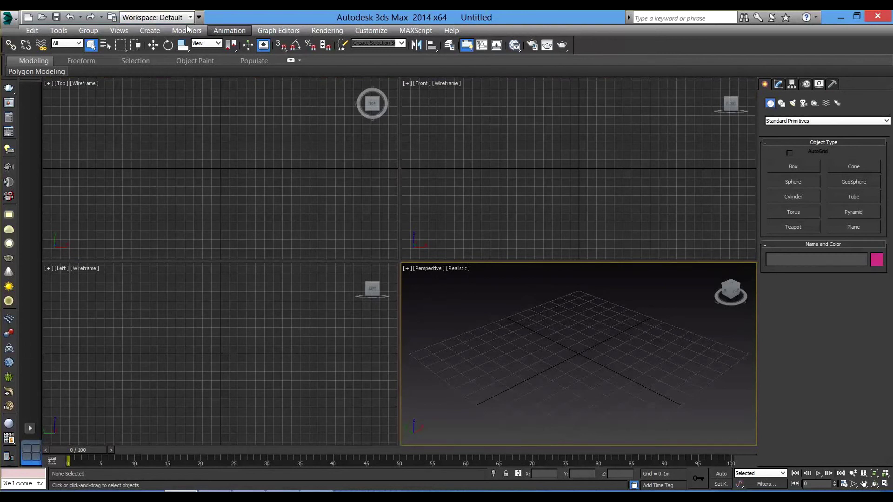
click(12, 21)
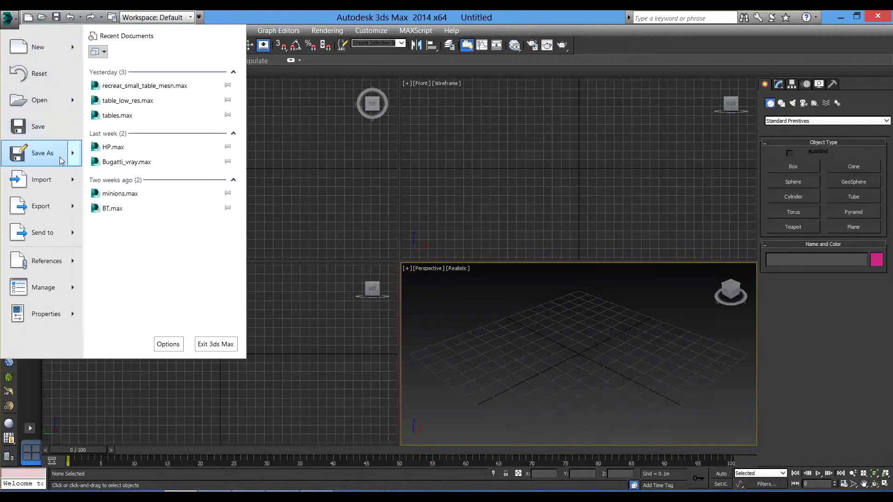
mouse_move(45, 200)
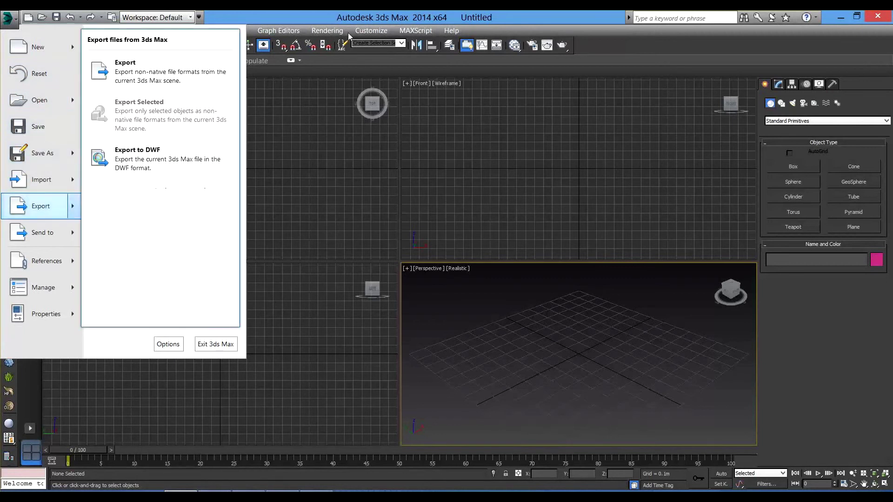
click(318, 26)
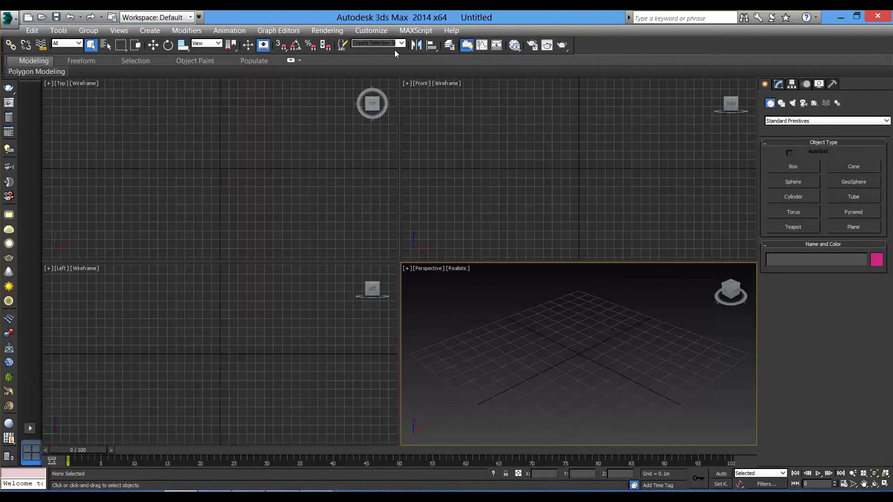
In Units Setup, choose Metric Meters display and a system unit of 1.0 Centimeters.
click(377, 32)
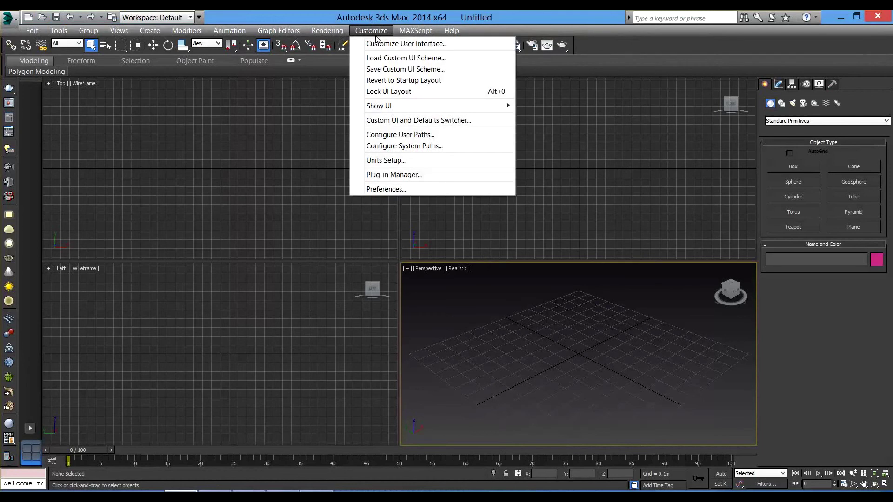
click(417, 162)
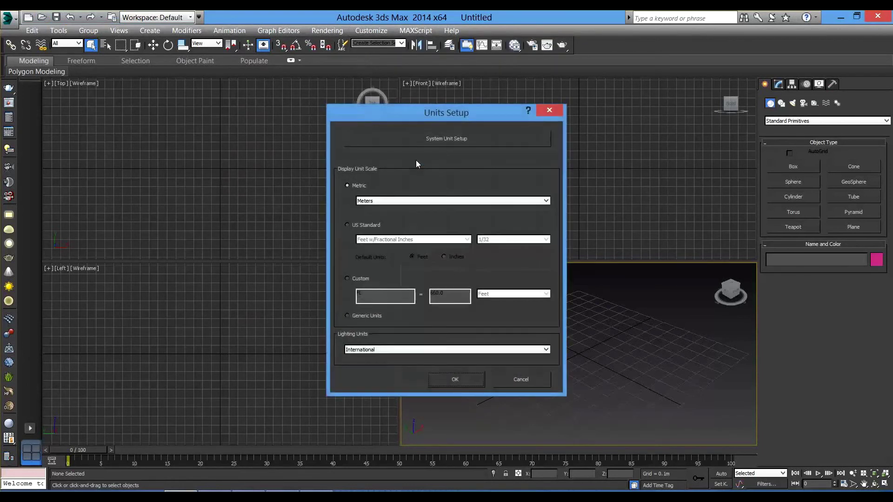
click(347, 186)
click(435, 145)
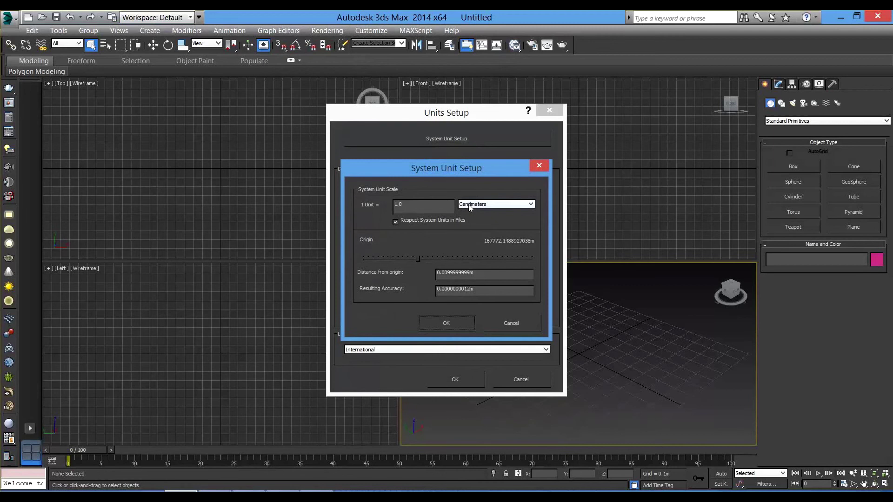
click(449, 322)
click(460, 380)
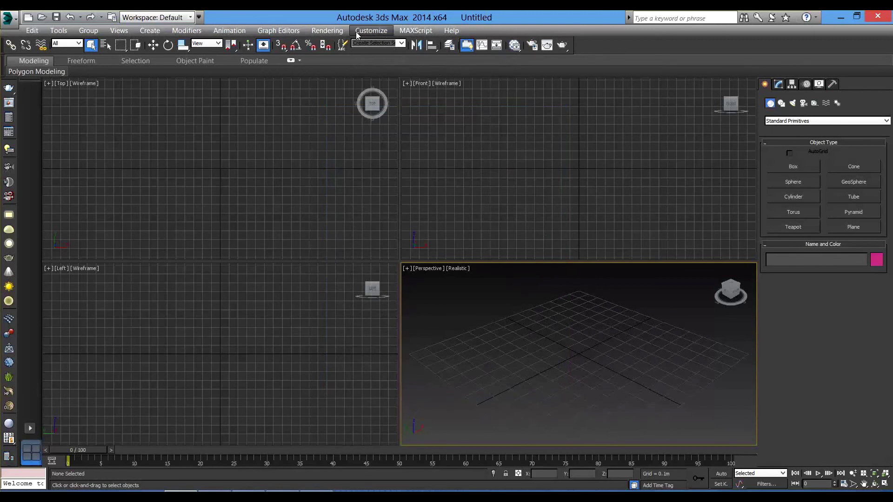
In the Preferences Gamma and LUT tab, enable Gamma/LUT correction at gamma 2.2.
click(370, 31)
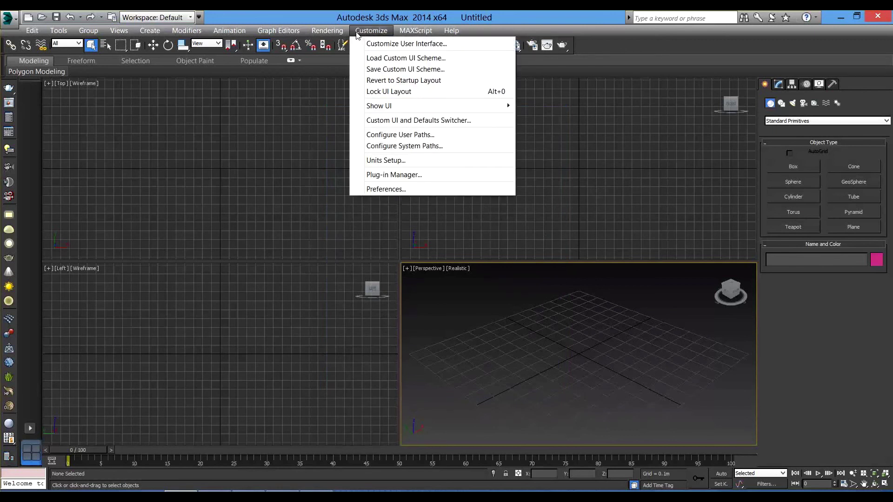
click(403, 190)
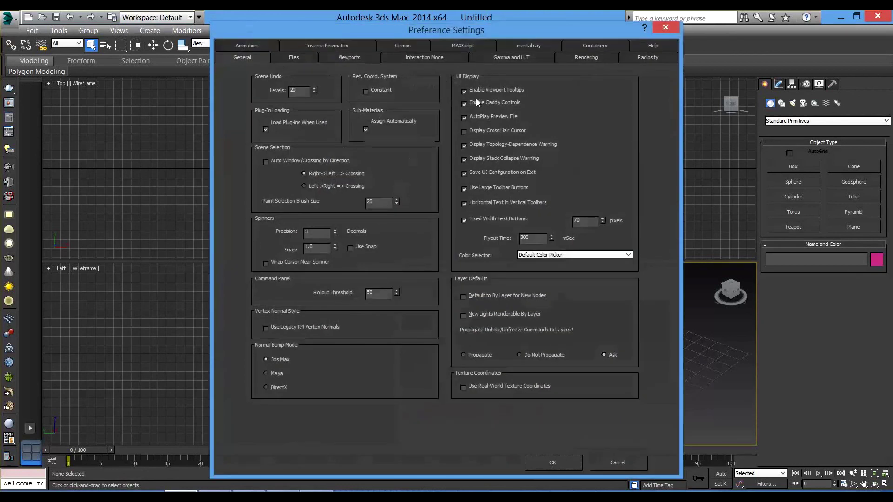
click(520, 59)
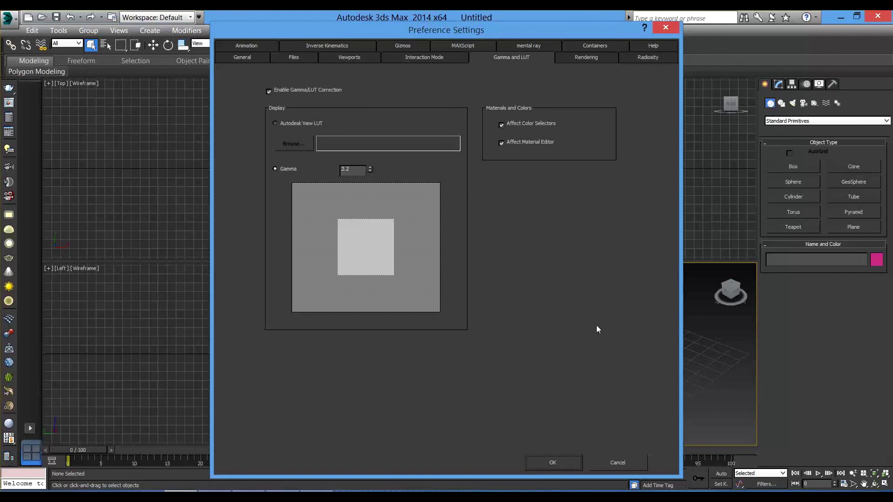
click(560, 464)
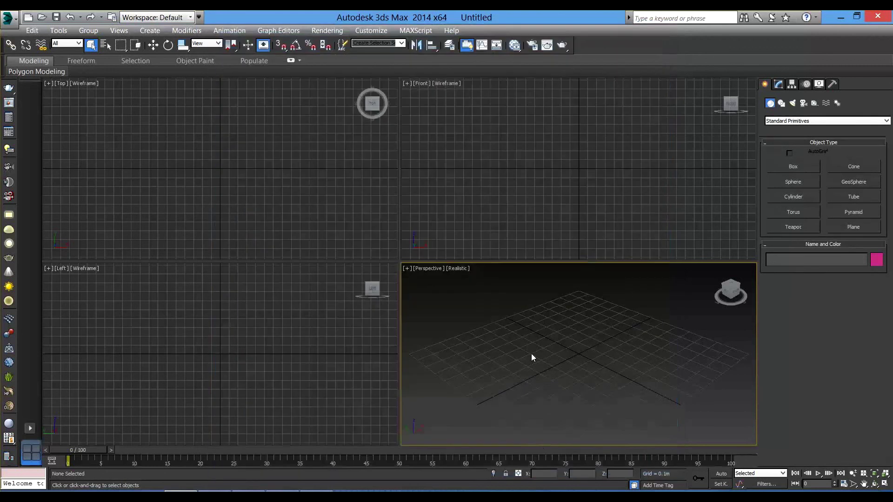